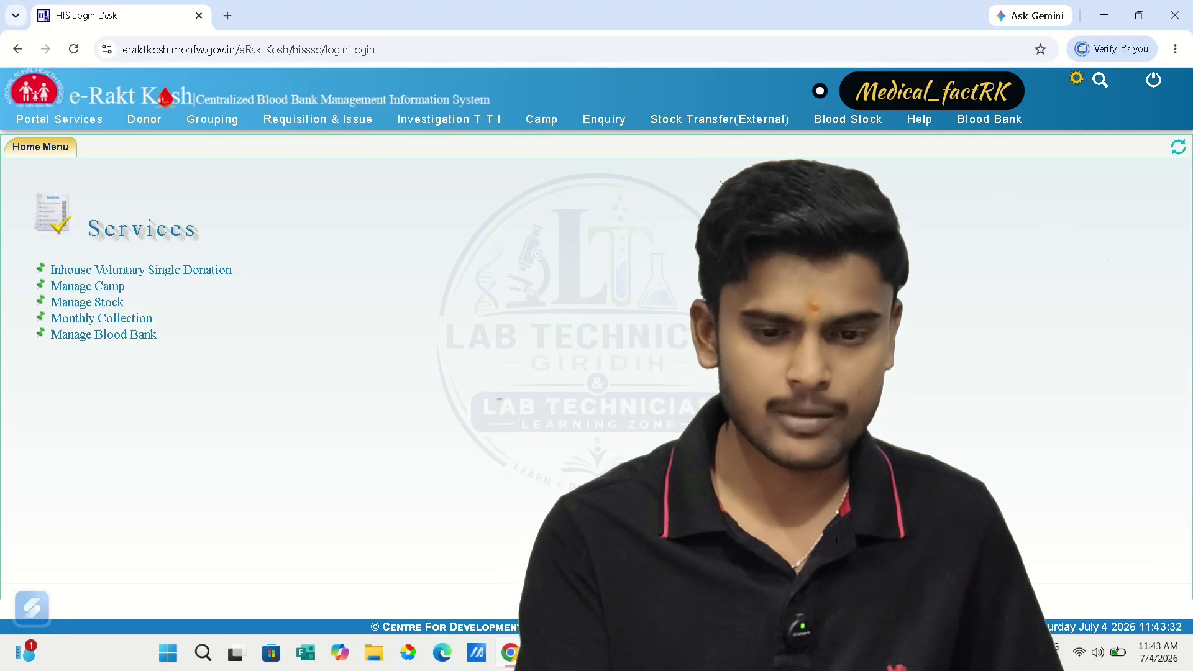
# - Show the Camp services list: Camp Requisition, Camp Desk, Camp Bag Entry and Camp Donor Registration
pyautogui.click(540, 123)
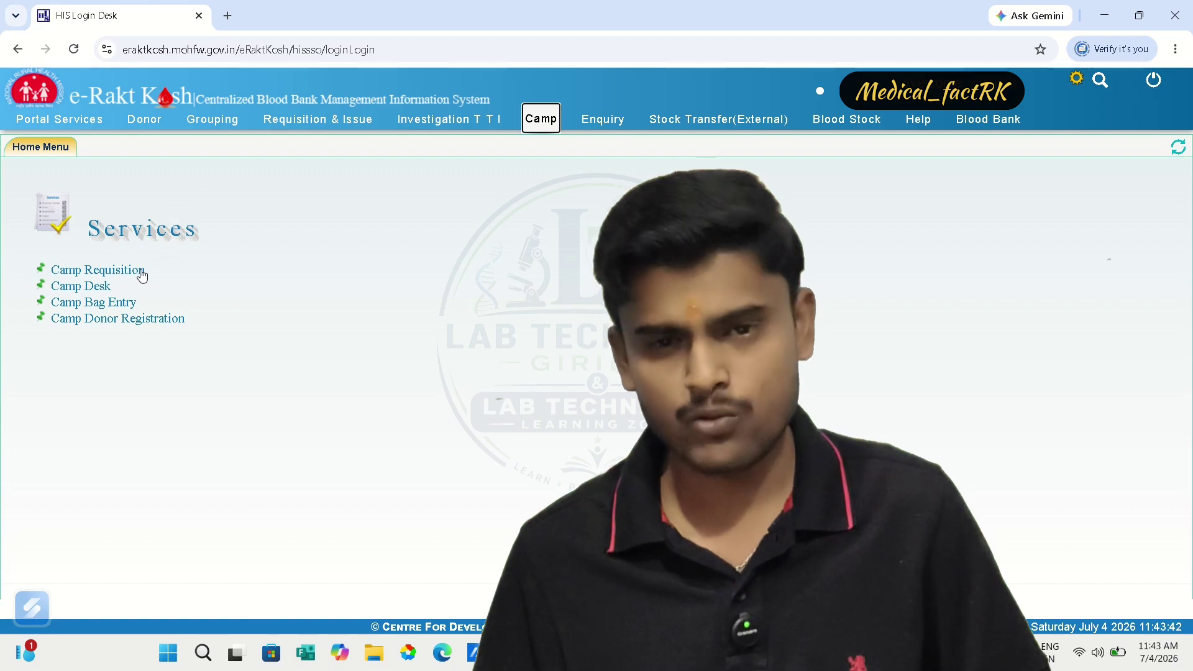
# - Start a Camp Requisition form with an External organiser, then go back to the Camp services list
pyautogui.click(142, 271)
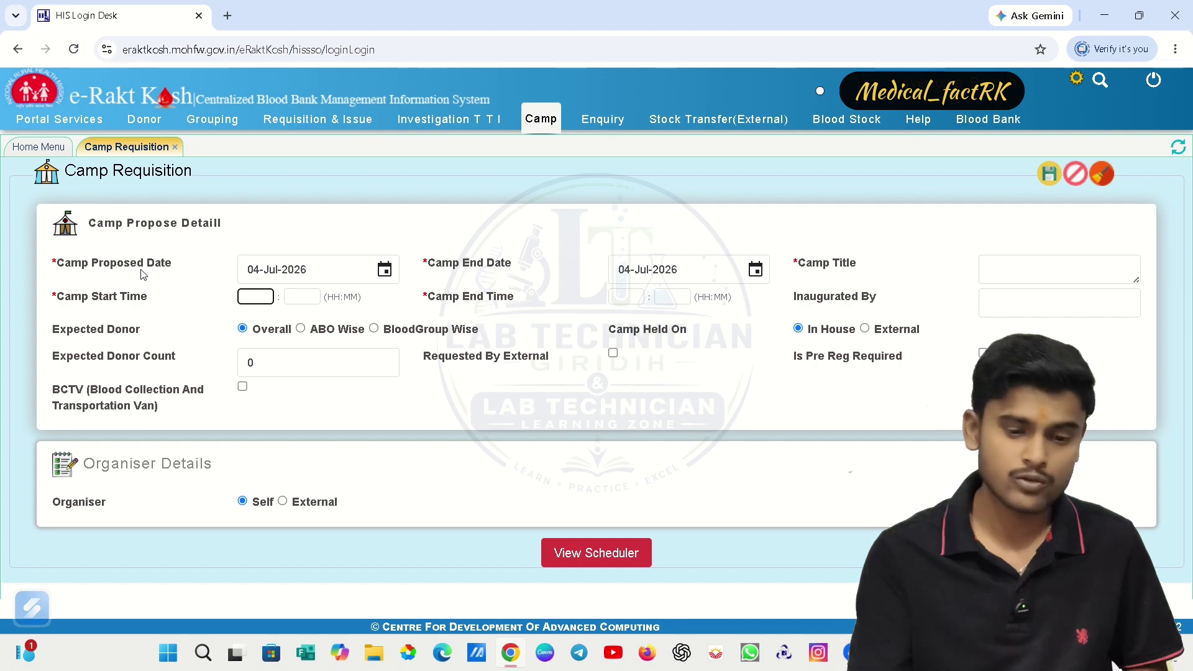
pyautogui.click(283, 501)
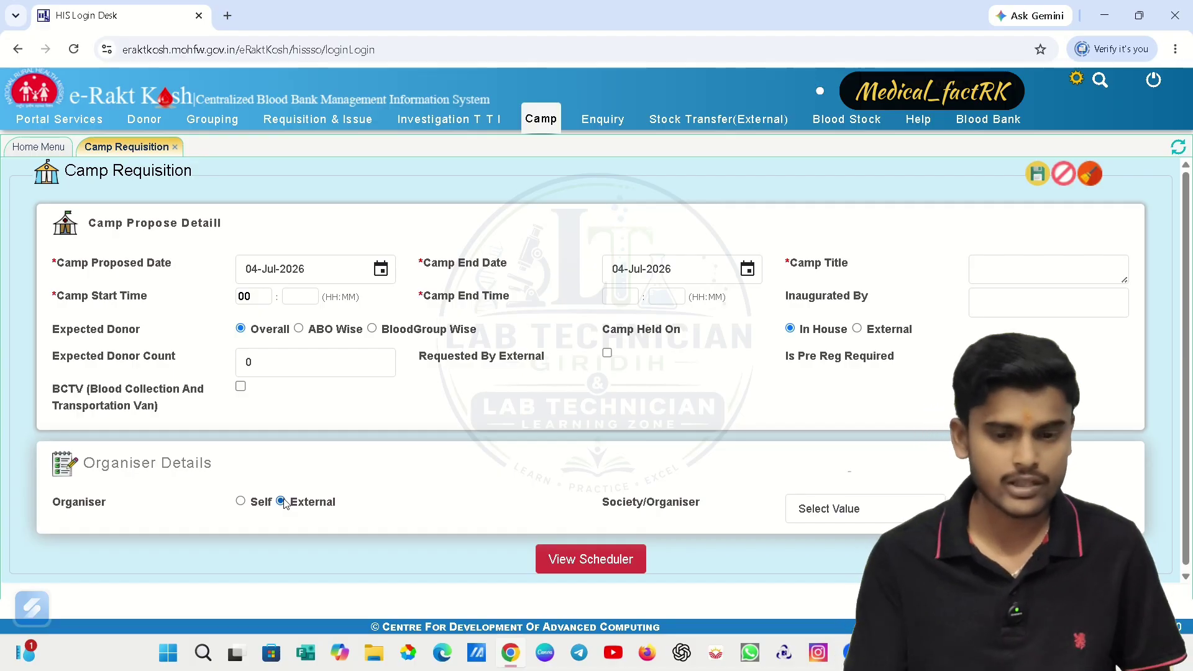
pyautogui.click(547, 121)
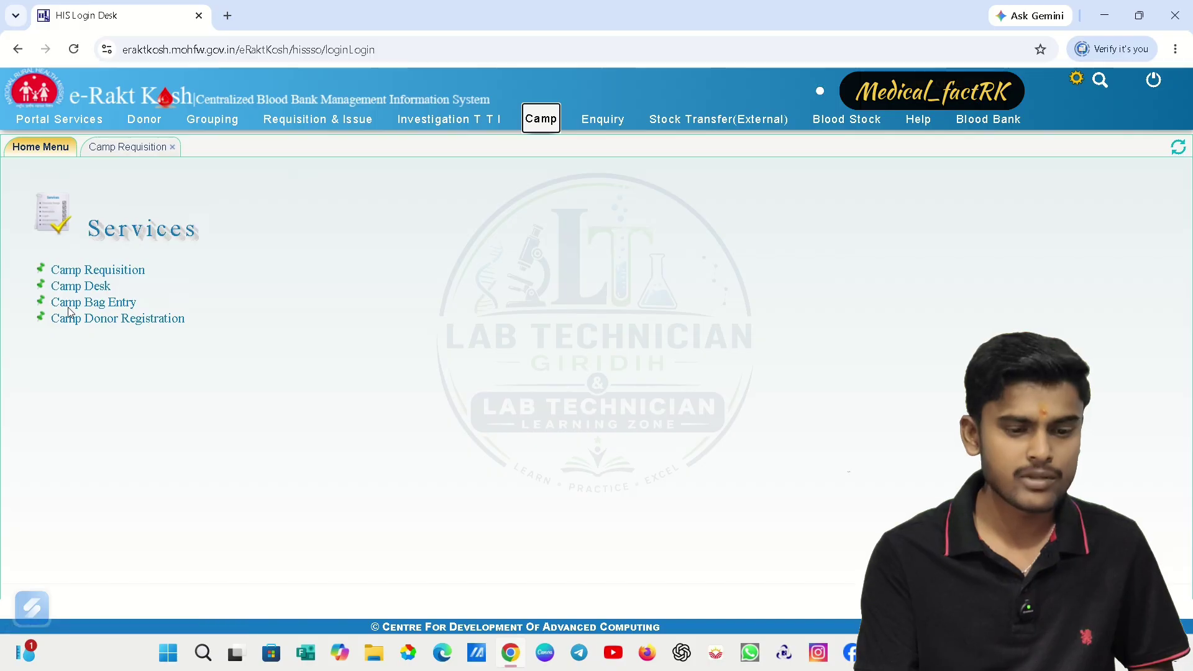
# - Open Camp Desk and Camp Bag Entry in their own tabs, returning to the Camp services list
pyautogui.click(80, 286)
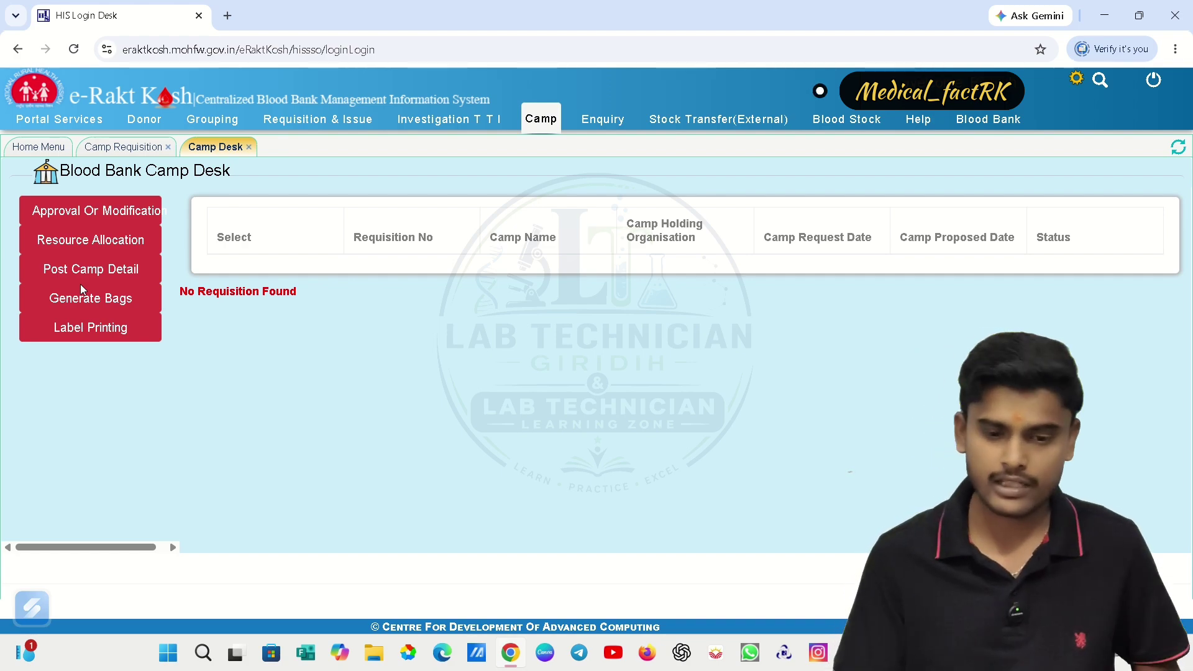
pyautogui.click(536, 122)
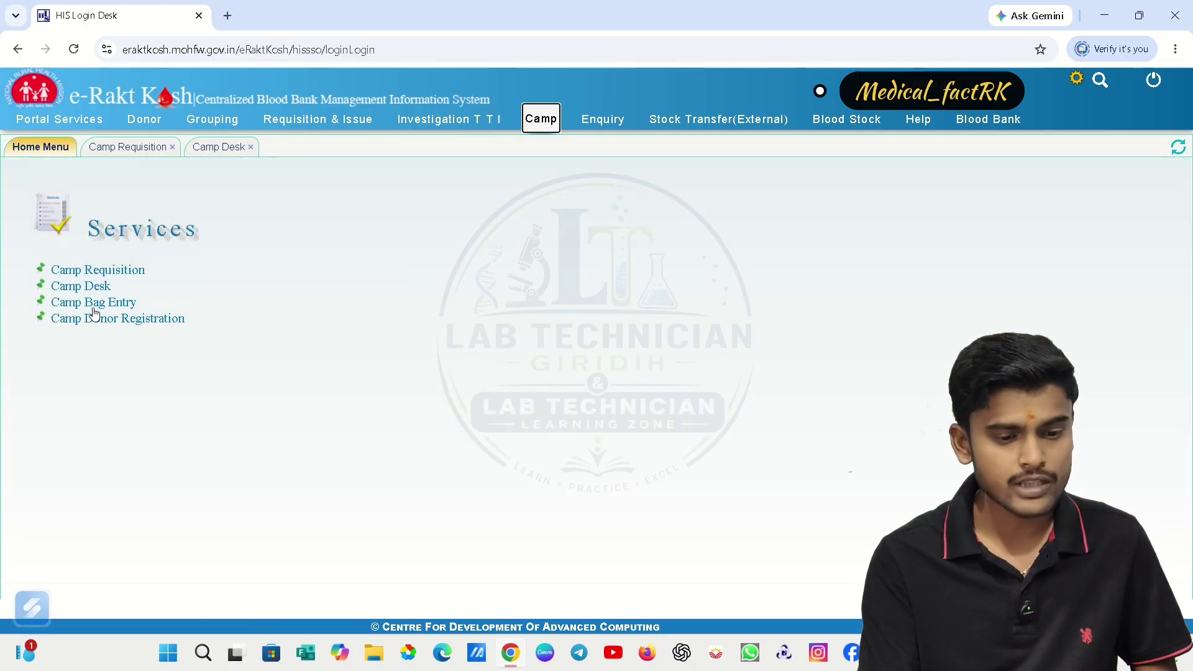
pyautogui.click(94, 309)
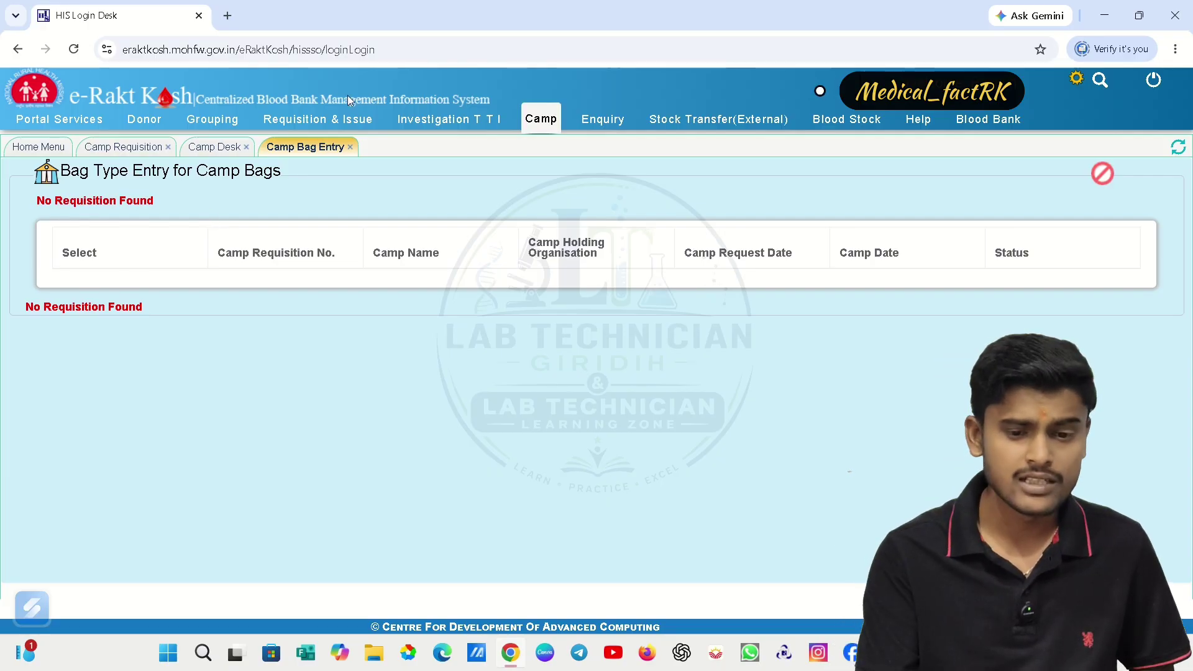
pyautogui.click(541, 120)
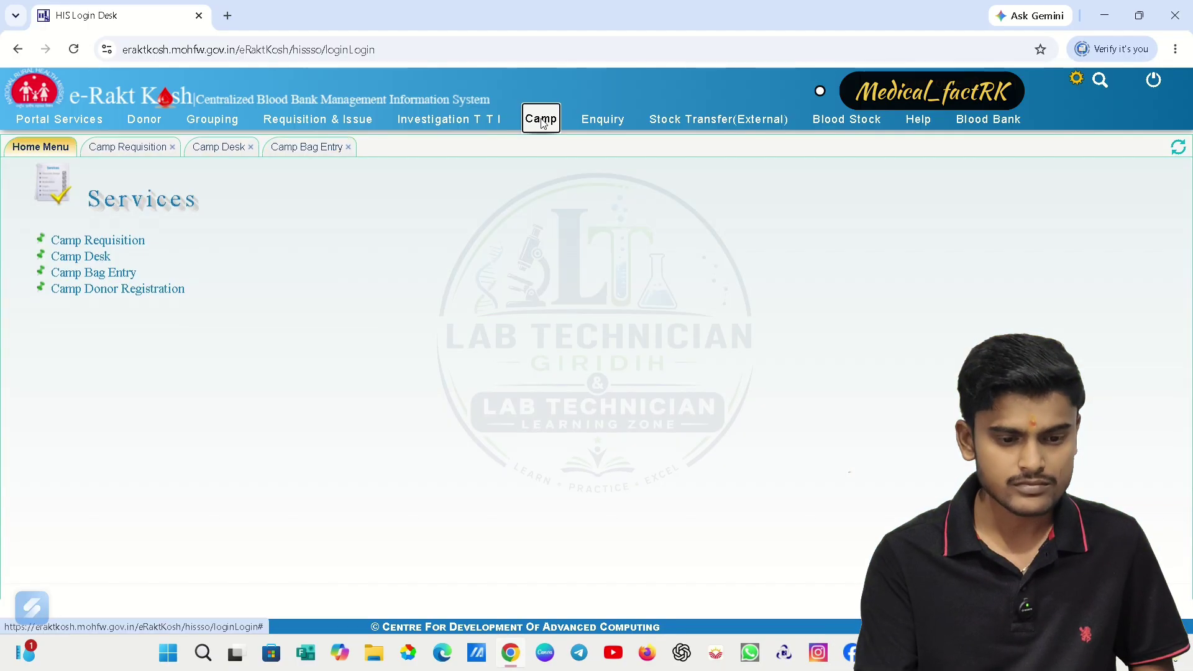
# - View the three camps pending donor registration, then bring up the Portal Services list
pyautogui.click(141, 322)
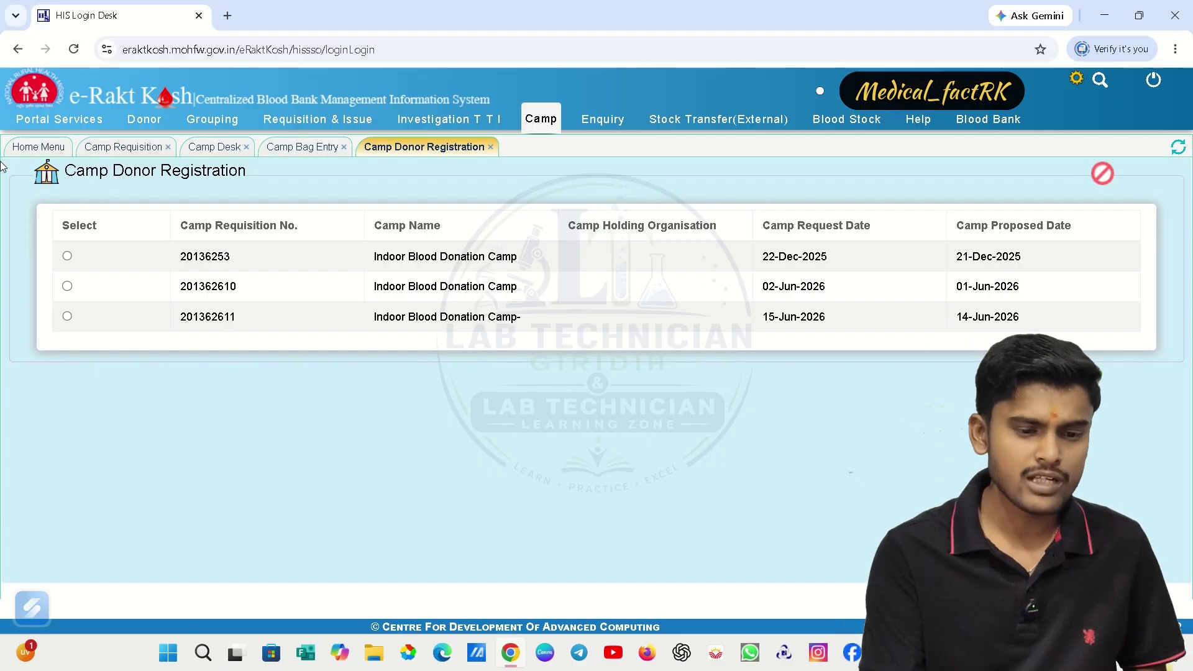
pyautogui.click(58, 119)
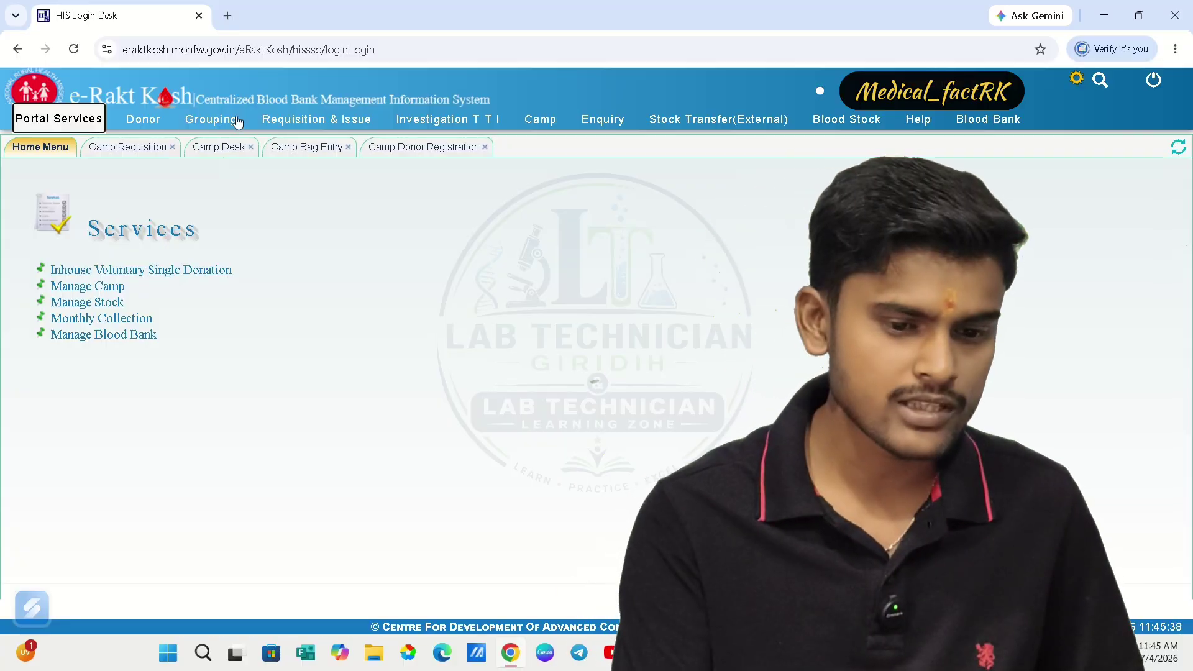
# - Close the Camp Requisition and Camp Desk tabs and show the Donor services list
pyautogui.click(173, 147)
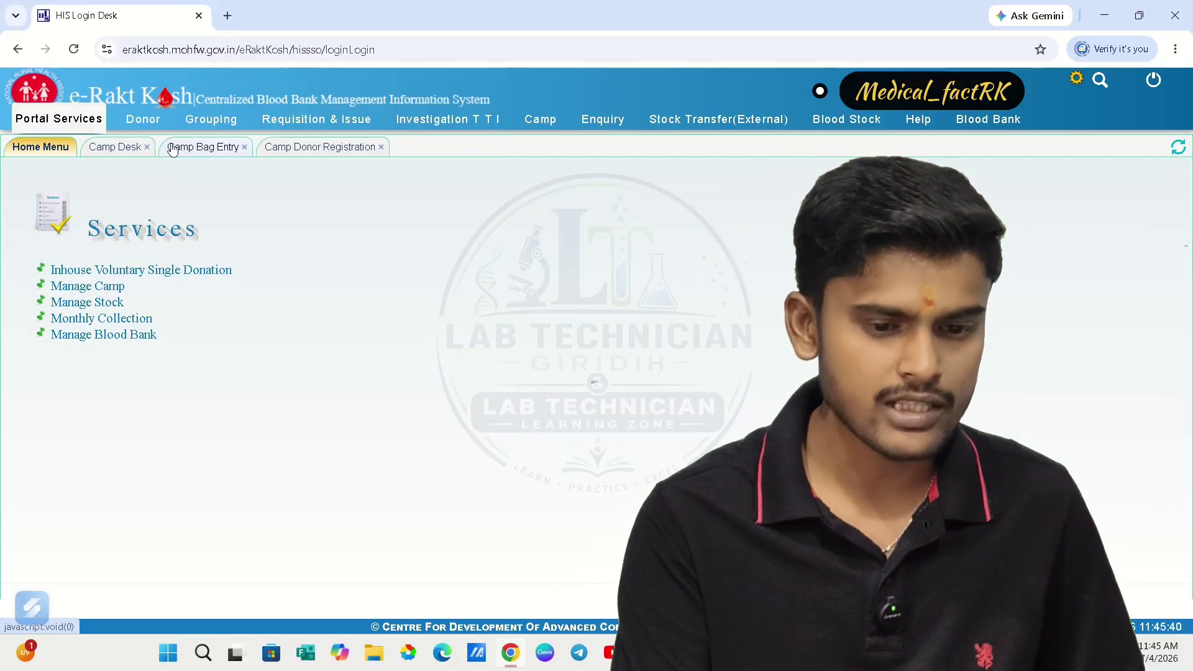
pyautogui.click(147, 147)
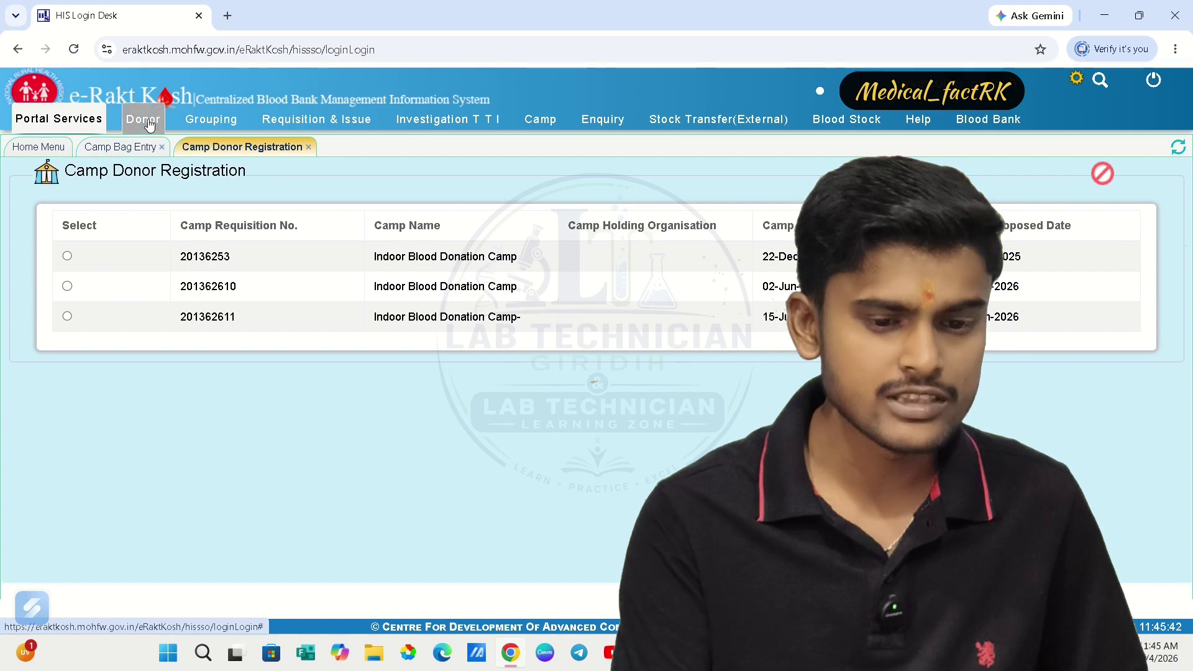
pyautogui.click(150, 123)
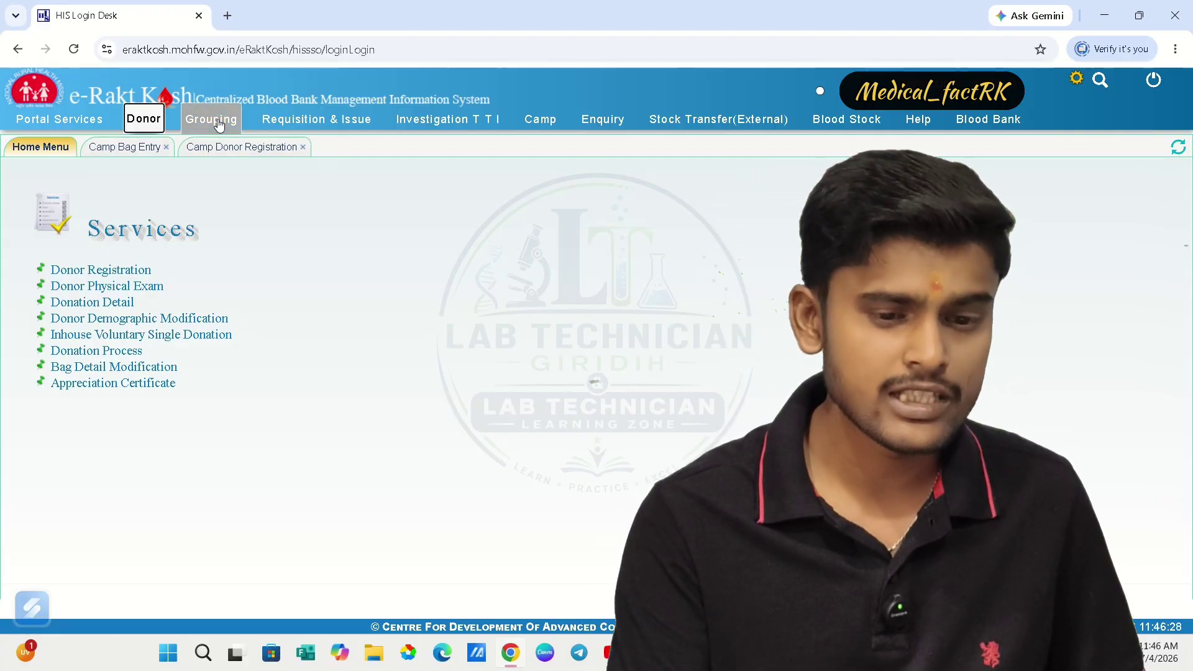
# - Show Grouping services with the Donor and Patient Grouping sections expanded
pyautogui.click(219, 121)
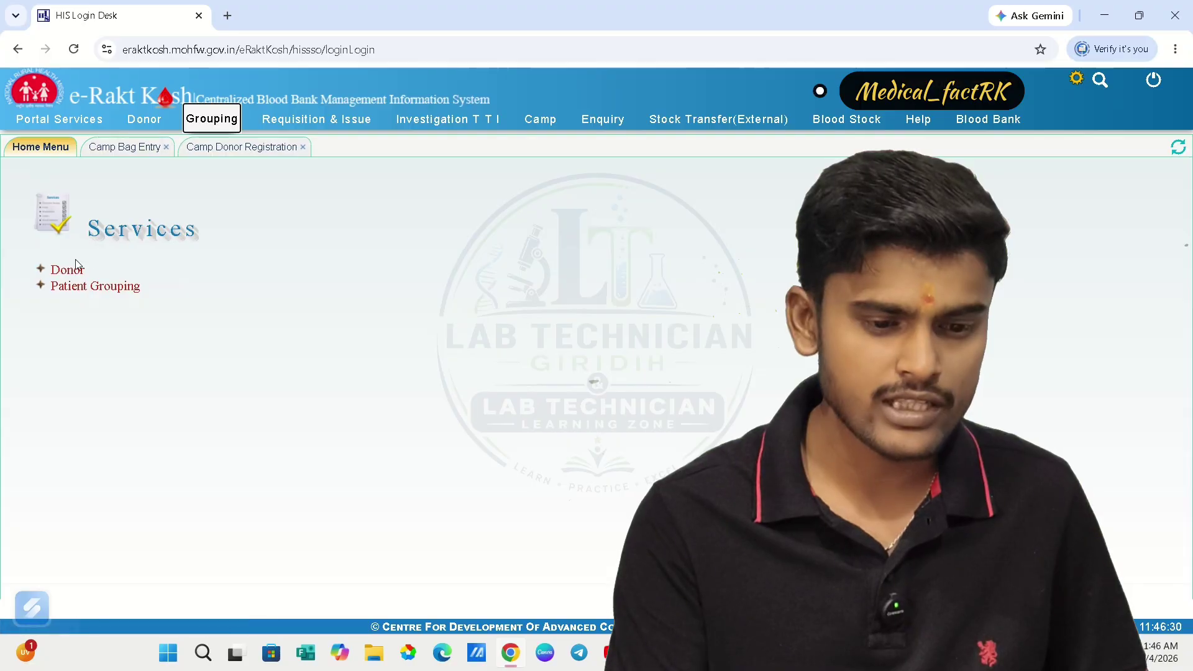
pyautogui.click(71, 272)
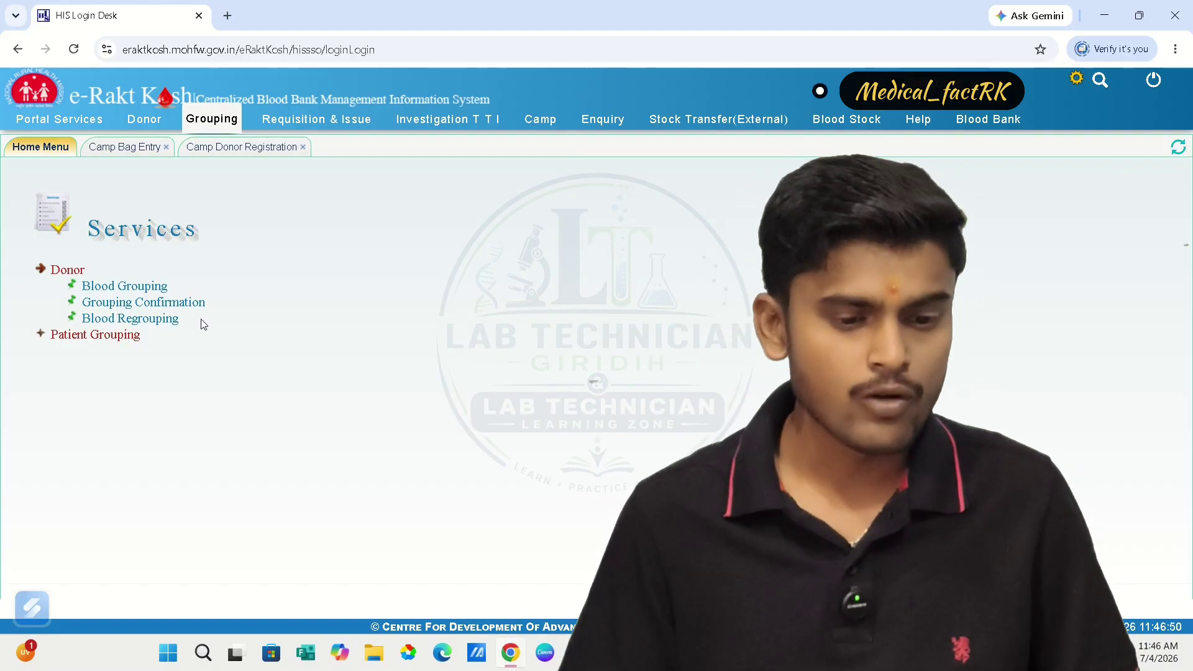
pyautogui.click(77, 336)
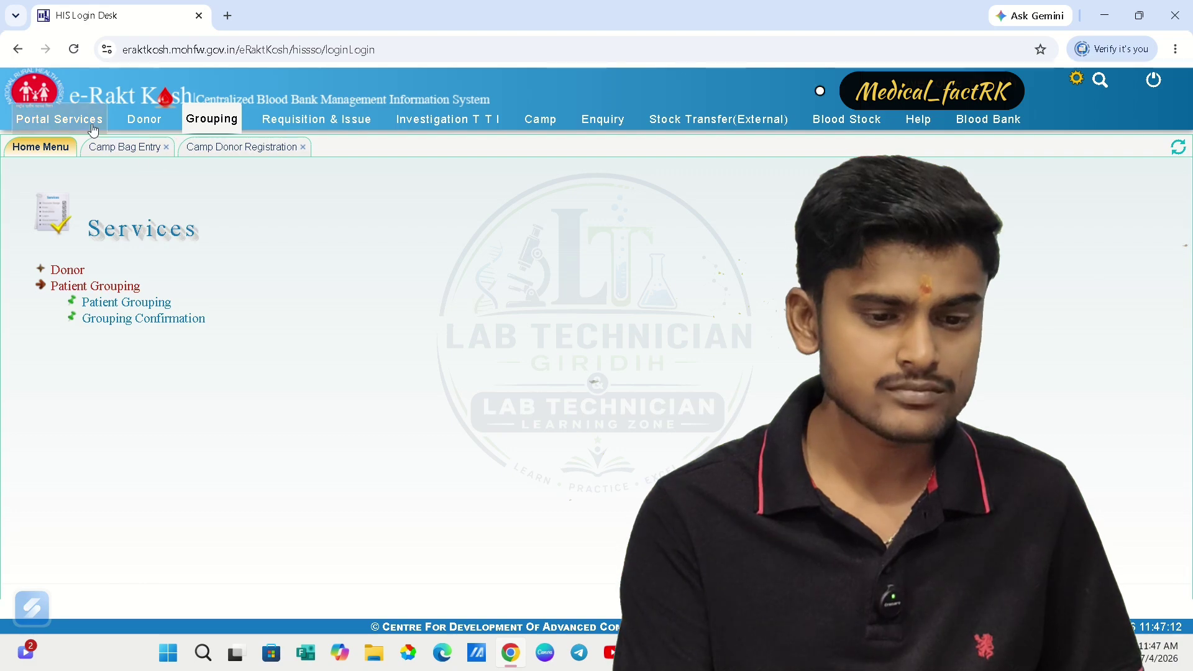
# - Close the remaining camp tabs and start an Inhouse Voluntary Single Donation with Scan & Share on
pyautogui.click(166, 146)
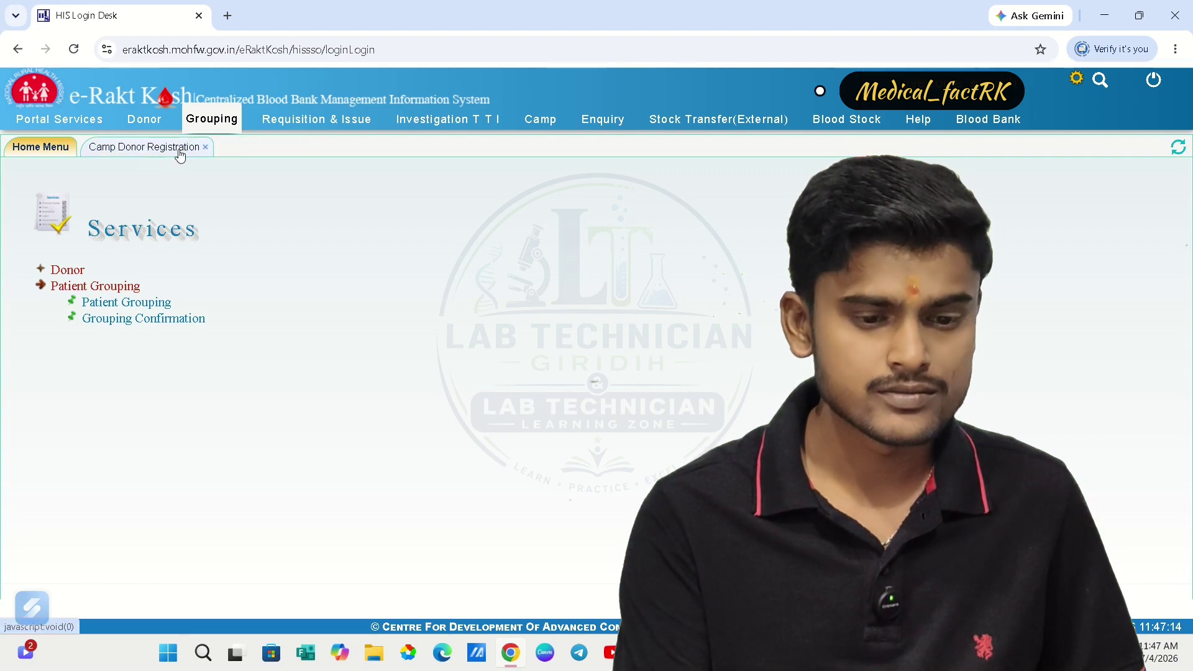
pyautogui.click(205, 147)
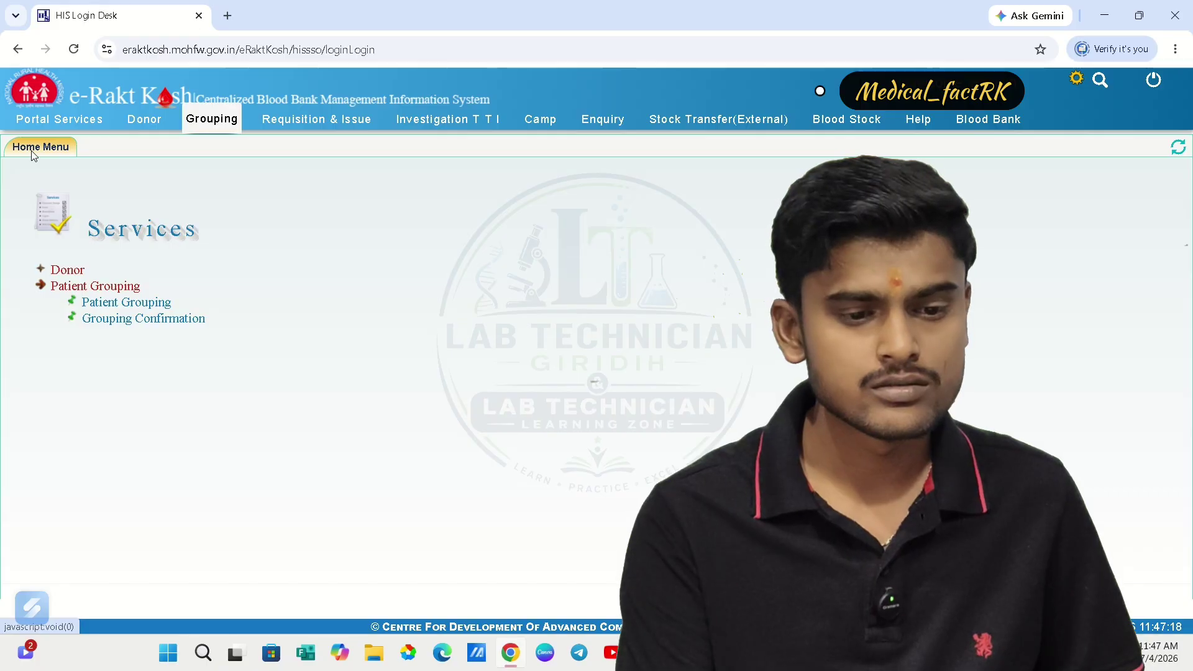
pyautogui.click(48, 120)
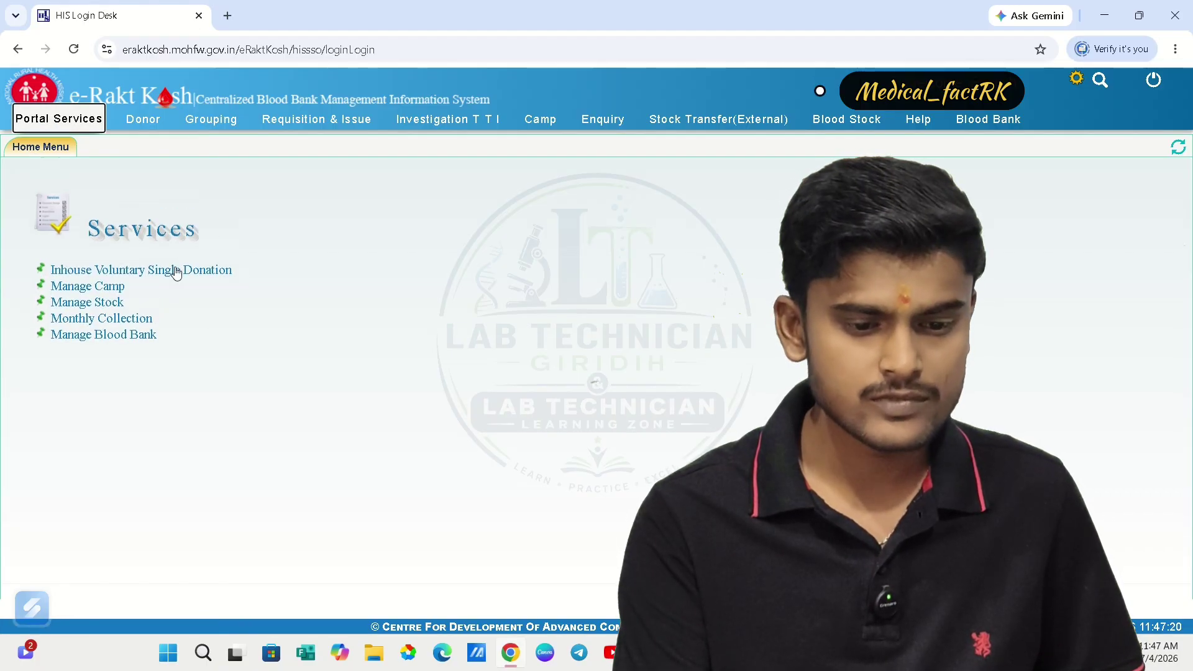
pyautogui.click(178, 271)
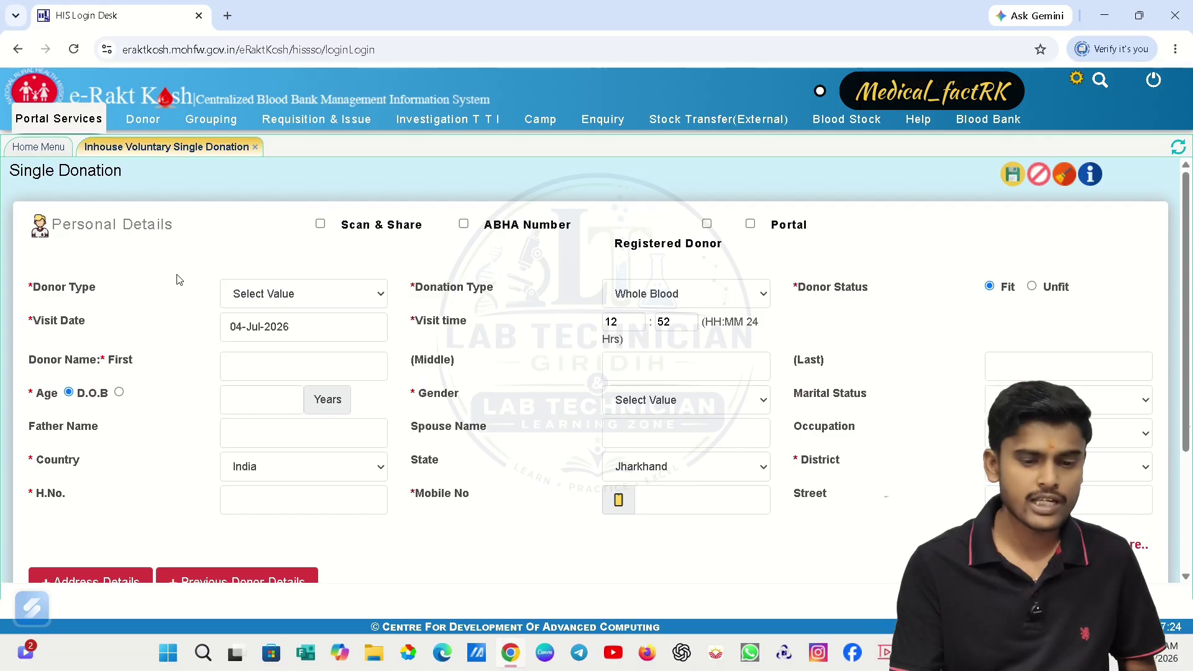
pyautogui.click(321, 224)
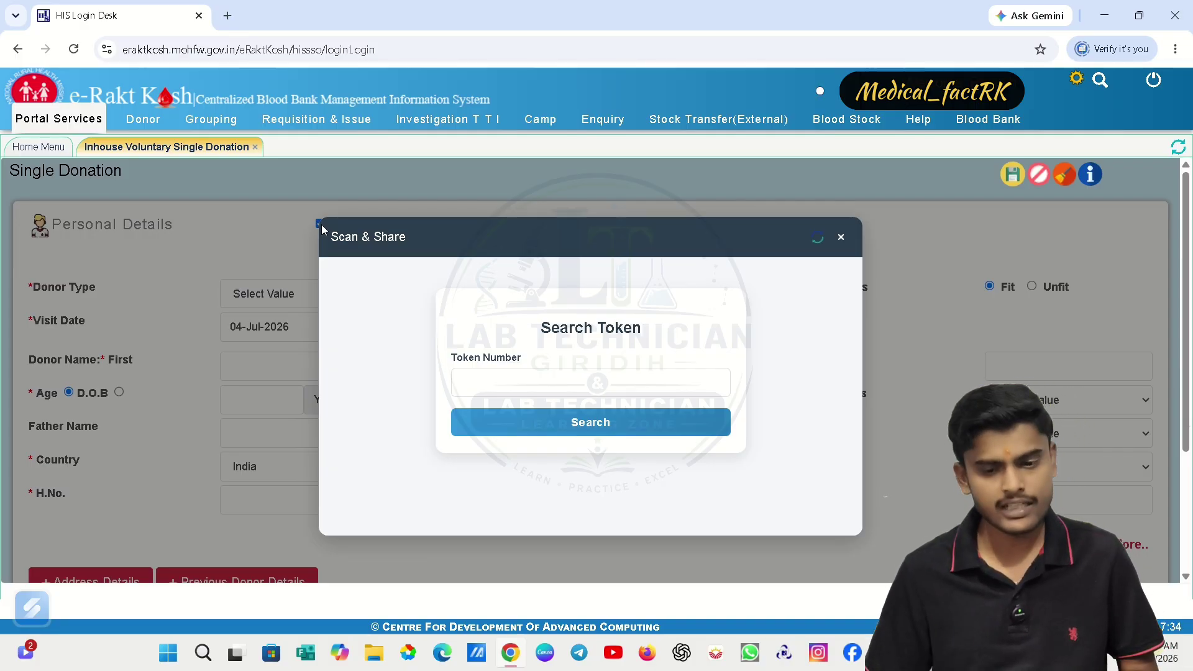
pyautogui.click(841, 236)
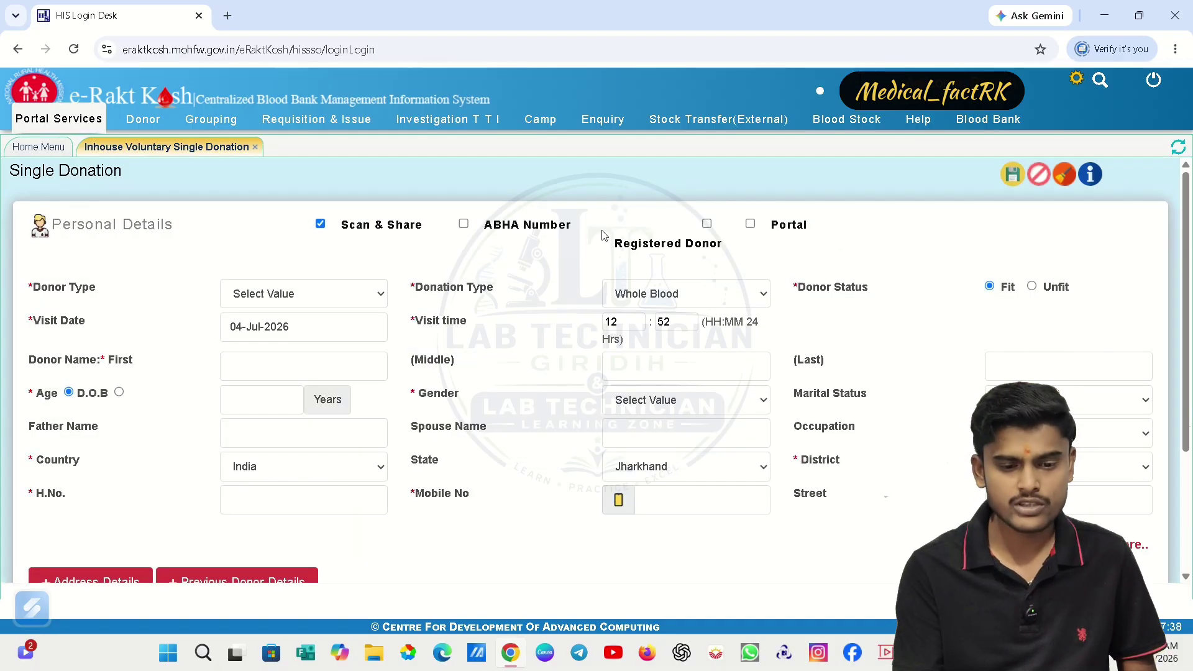
# - Verify the donor's ABHA via Aadhaar by entering and submitting the donor's Aadhaar number
pyautogui.click(464, 225)
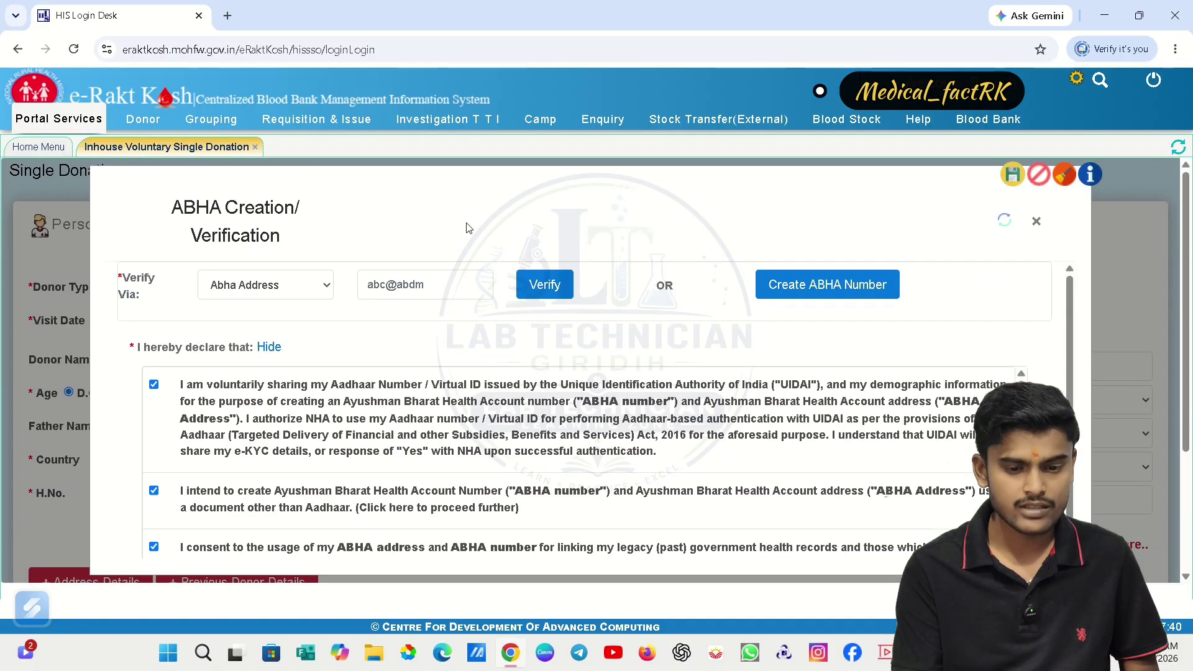
pyautogui.click(275, 295)
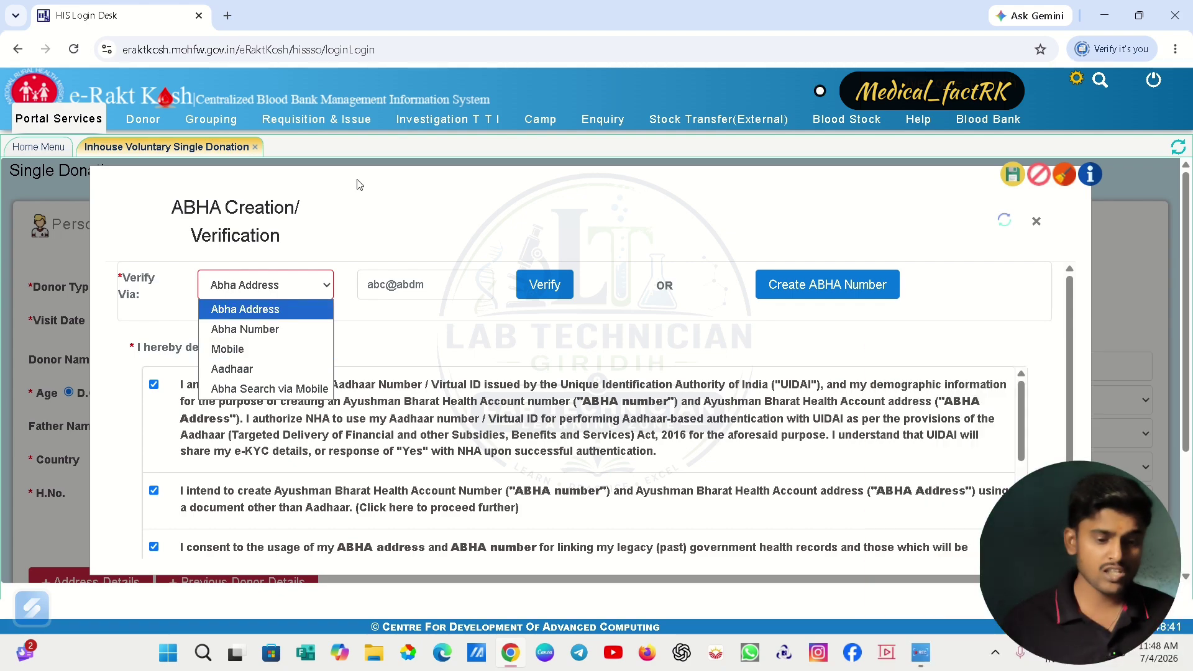
pyautogui.click(236, 368)
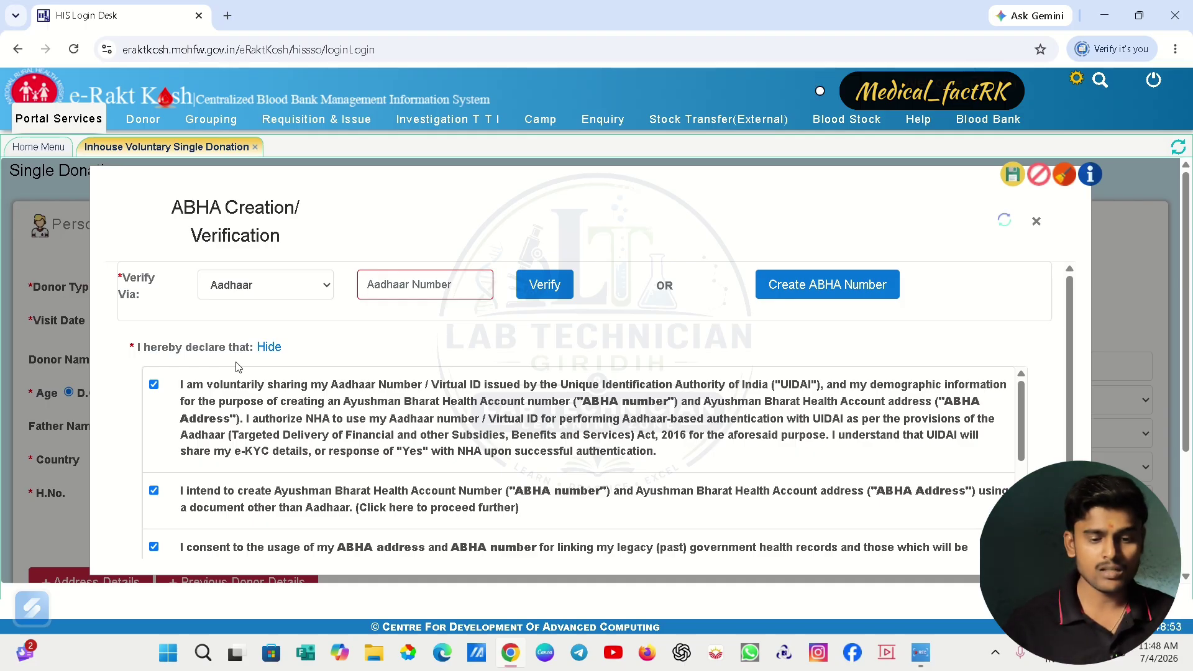
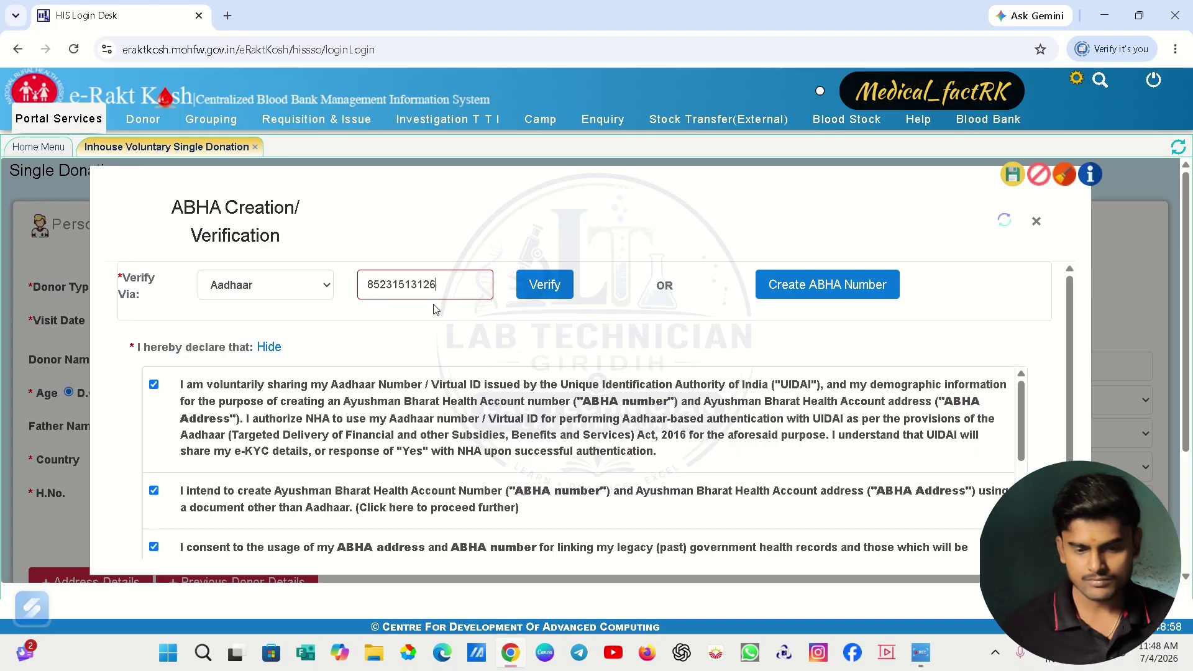
pyautogui.click(555, 277)
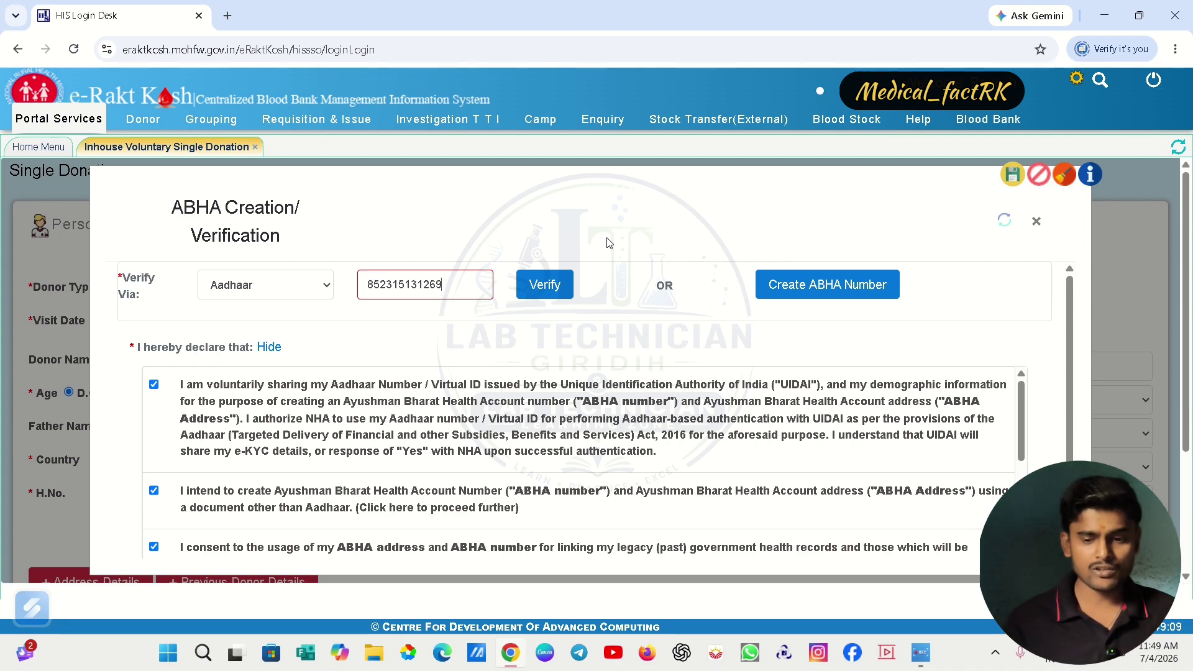
# - Close the ABHA dialog, set Donor Type to Voluntary, and bring Donation Details into view
pyautogui.click(1036, 221)
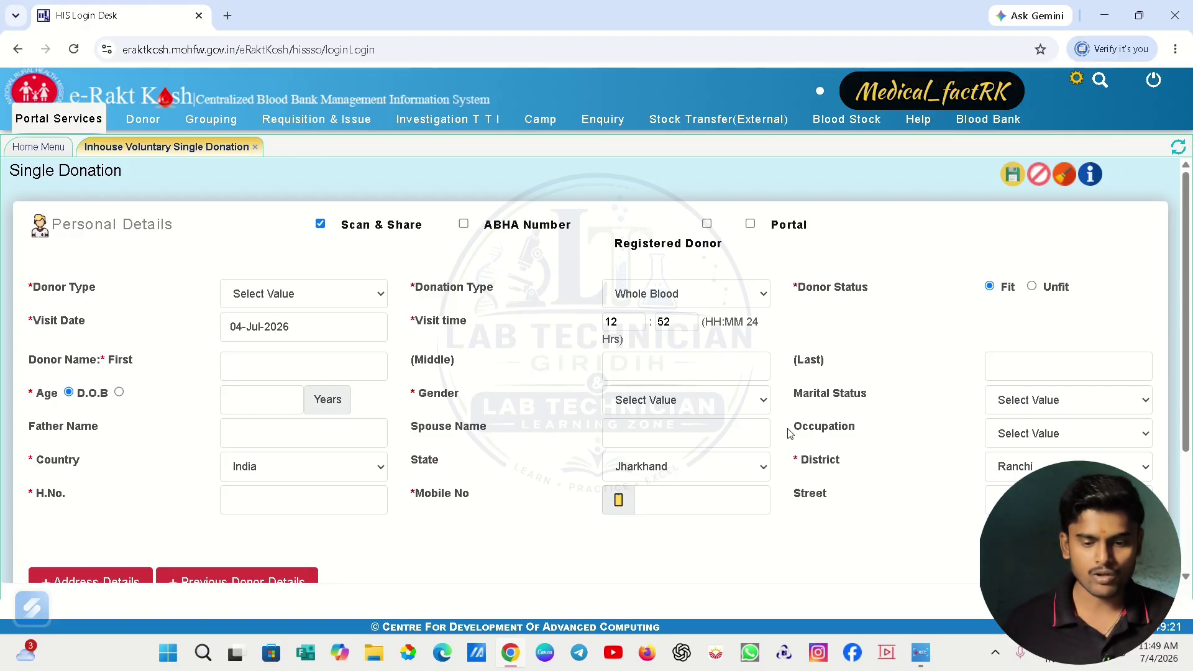
pyautogui.click(364, 300)
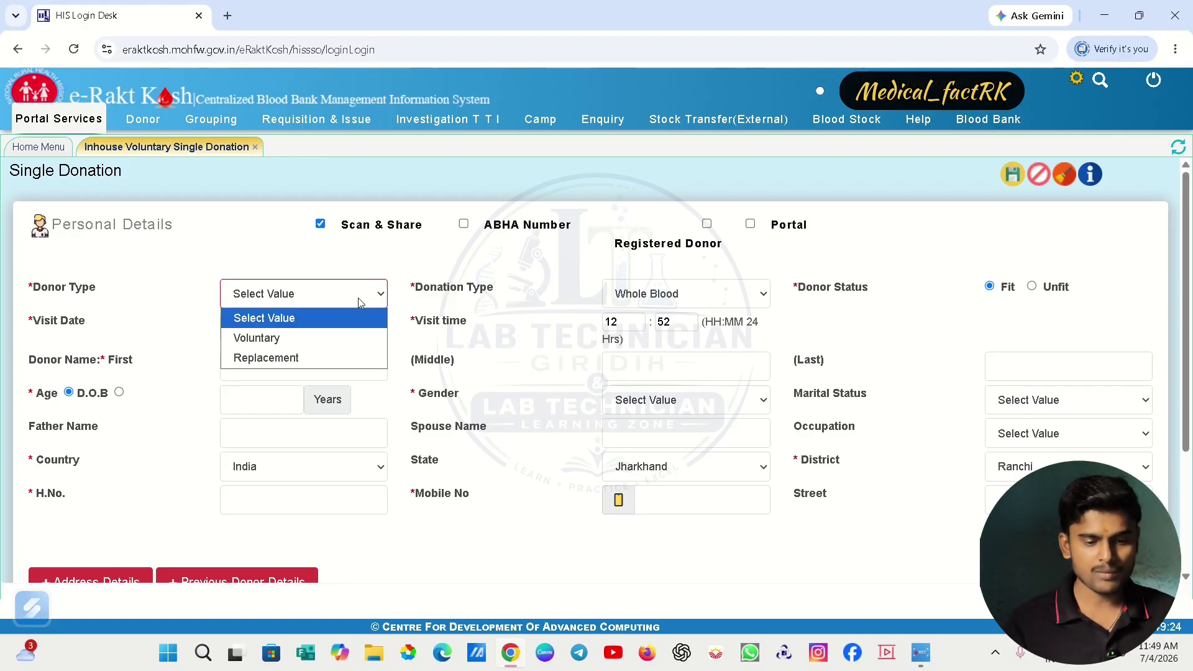
pyautogui.click(303, 347)
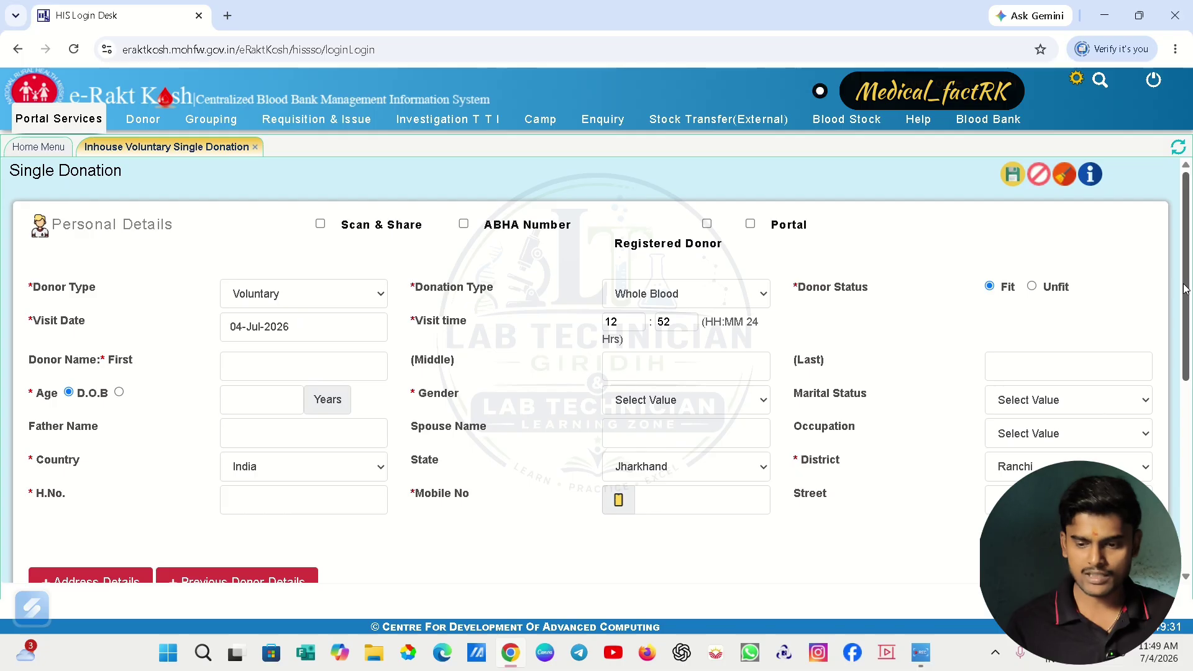
pyautogui.moveTo(1185, 291); pyautogui.dragTo(1190, 462)
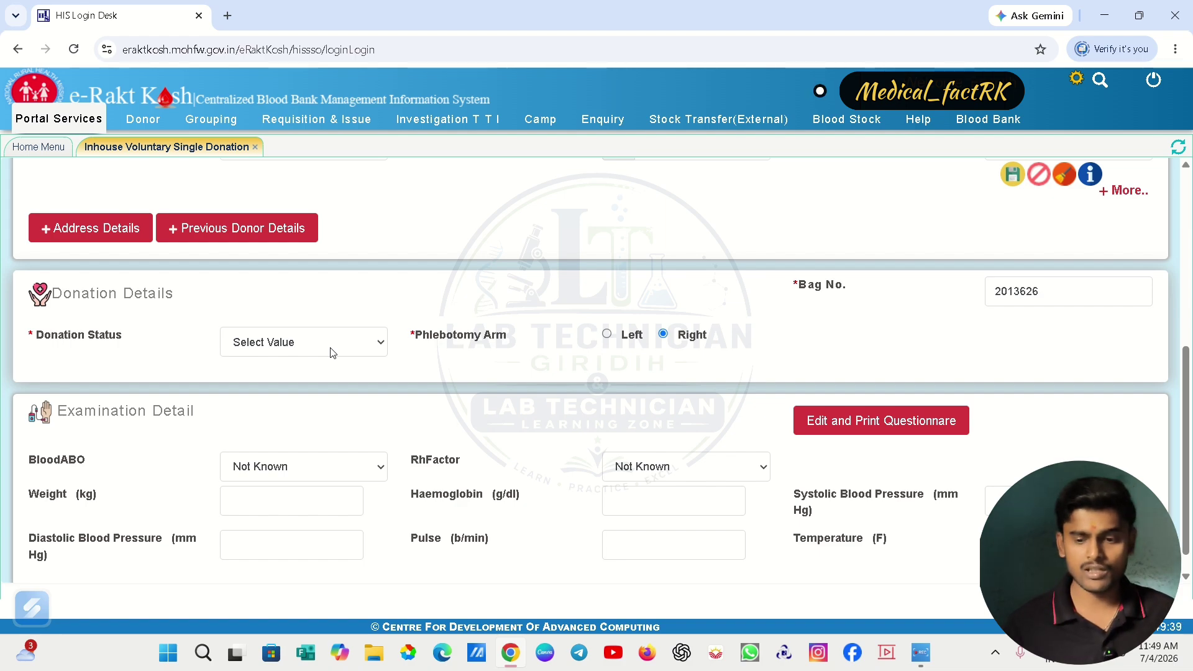
pyautogui.click(1074, 292)
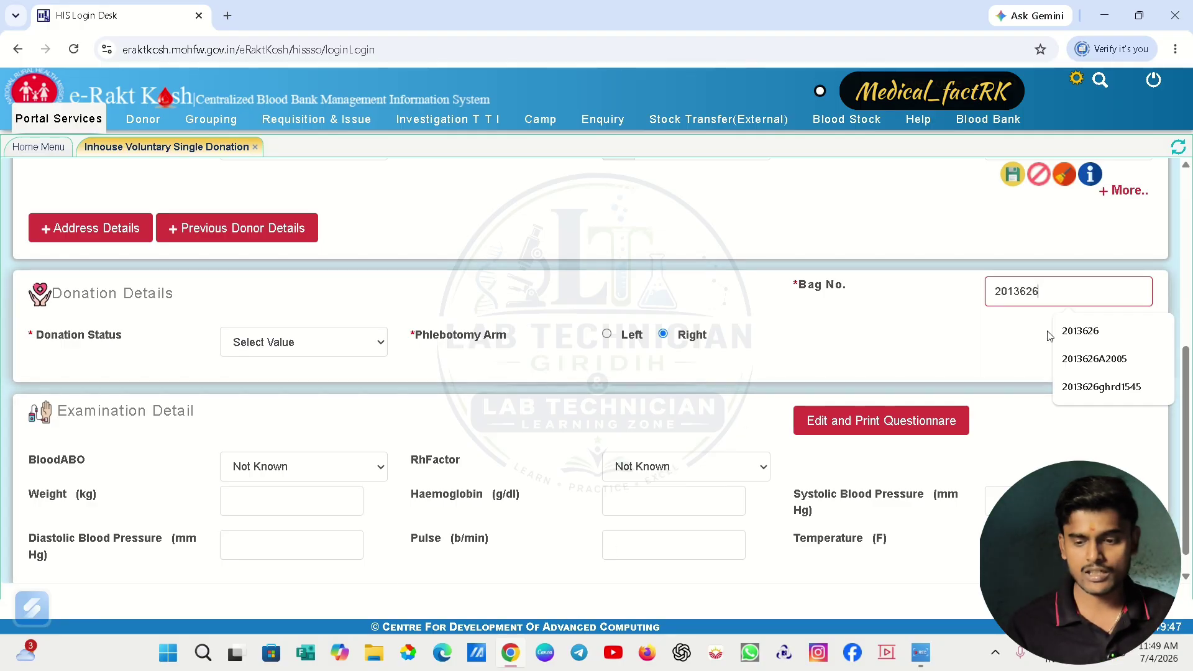
pyautogui.click(1192, 182)
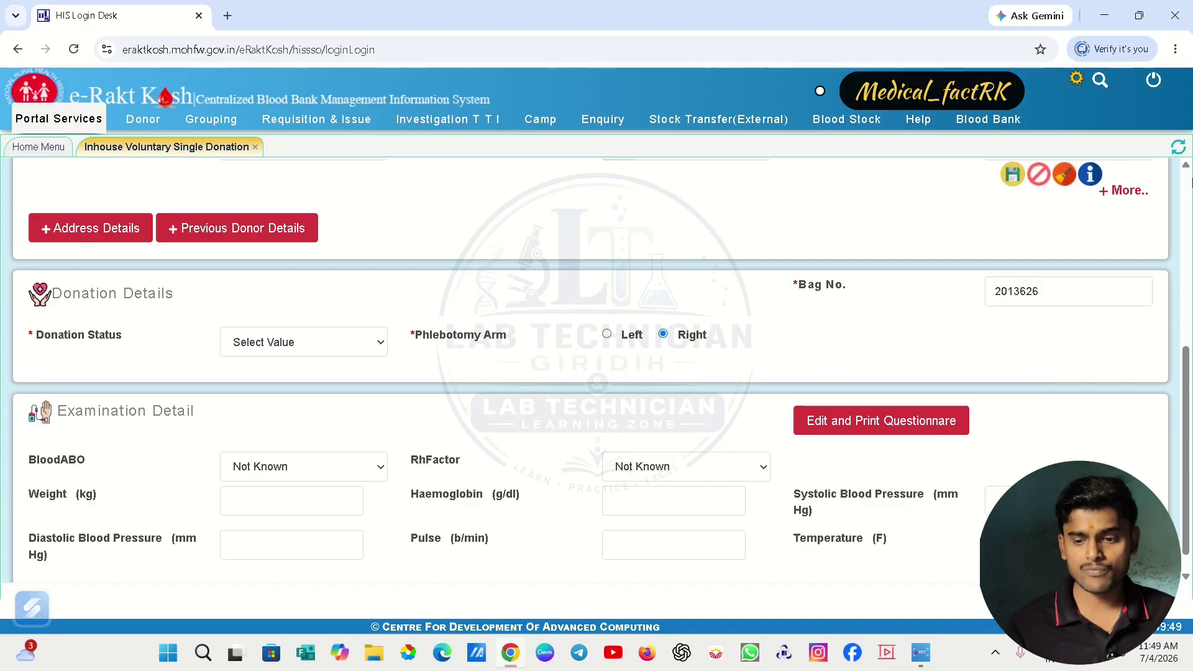
pyautogui.click(1187, 189)
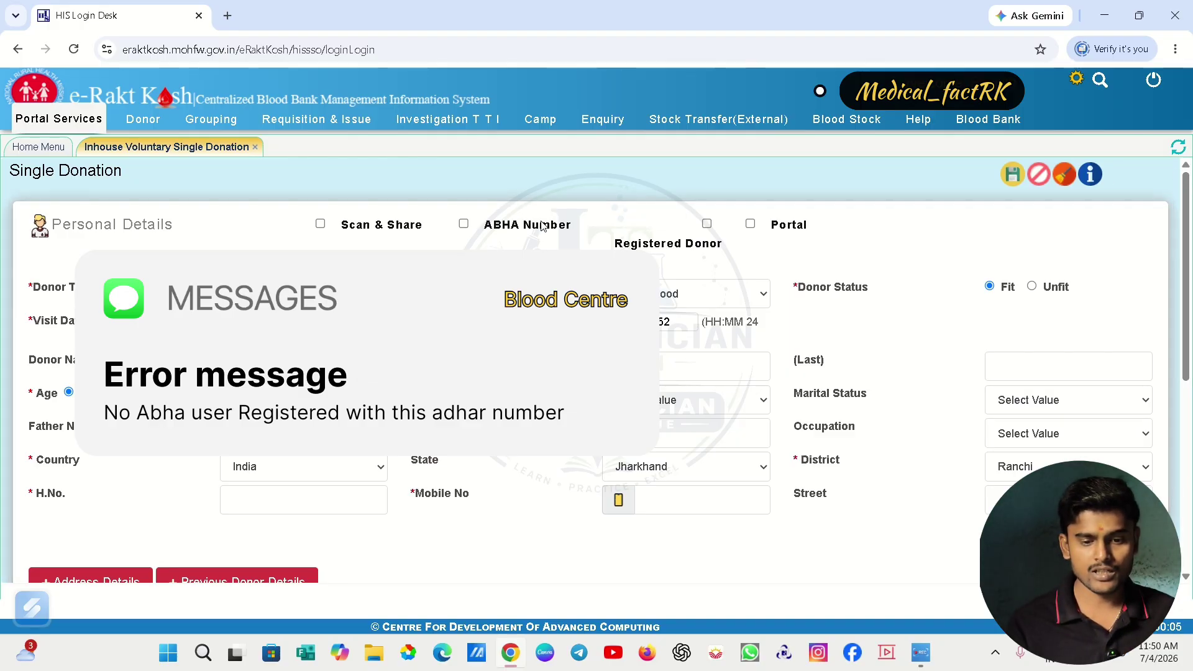
pyautogui.click(465, 225)
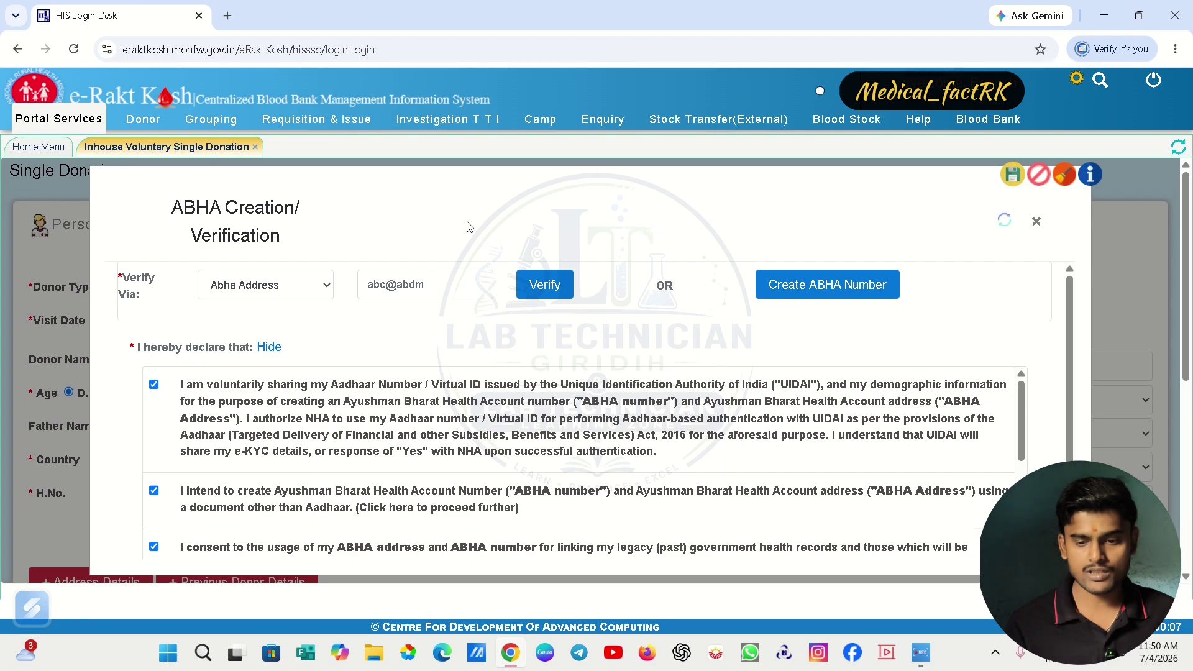
pyautogui.click(828, 297)
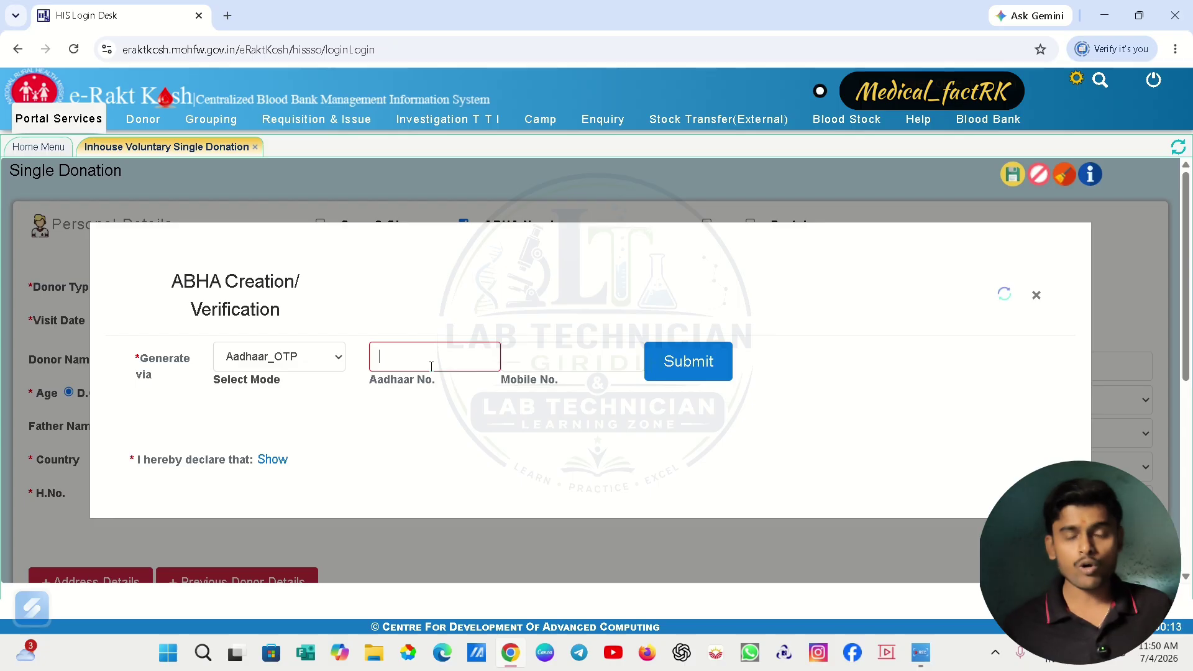
pyautogui.click(521, 367)
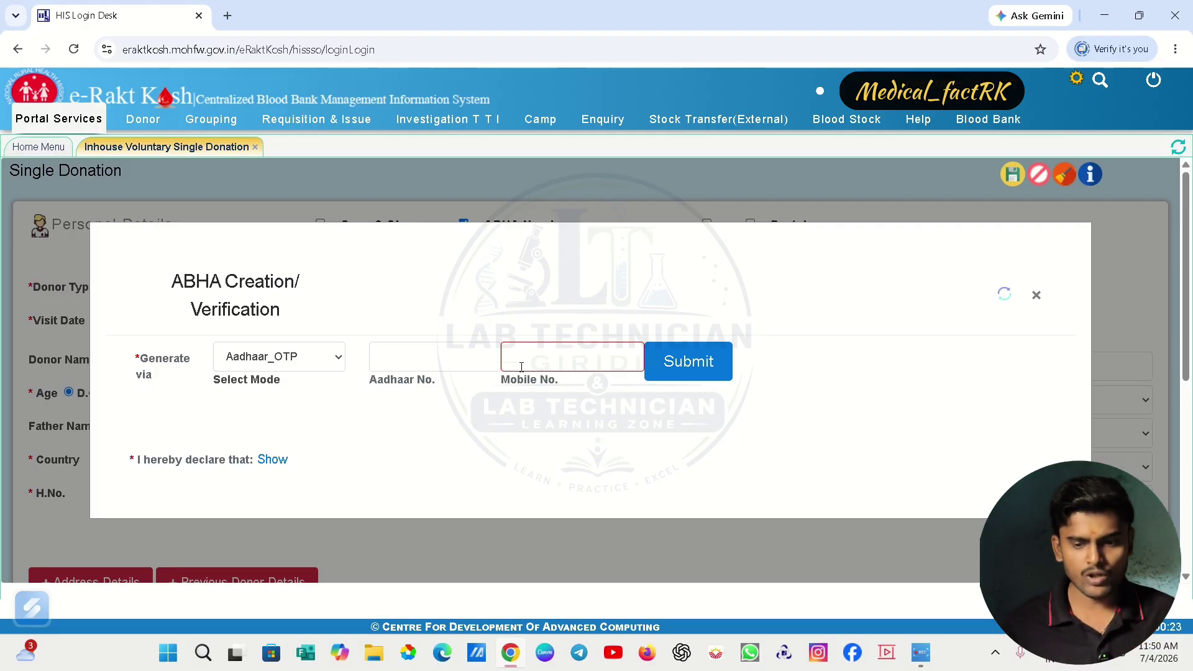
pyautogui.click(1037, 296)
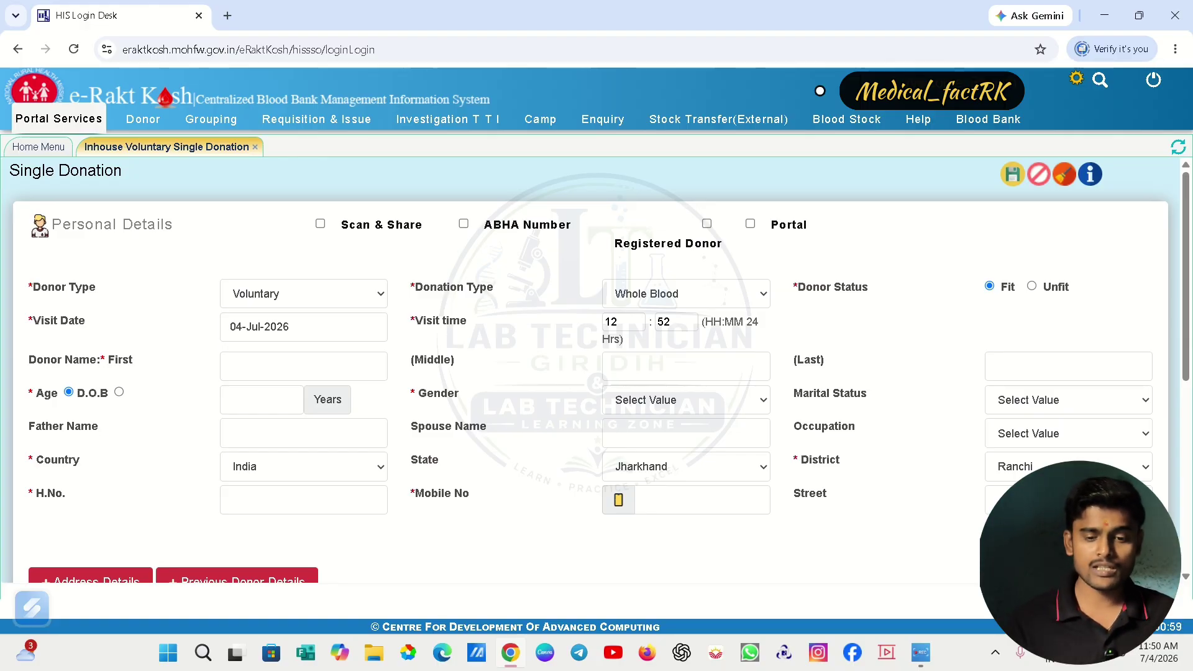
# - Tick Portal to open Donor Search and keep searching existing donors by Mobile No
pyautogui.click(750, 225)
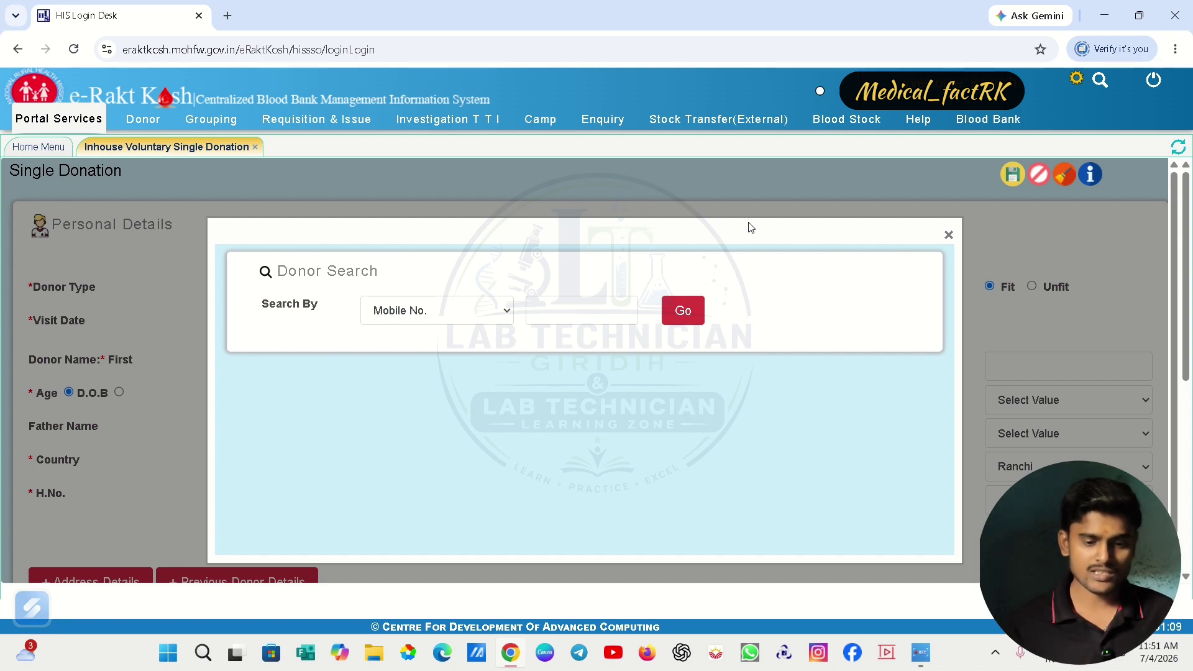
pyautogui.click(460, 313)
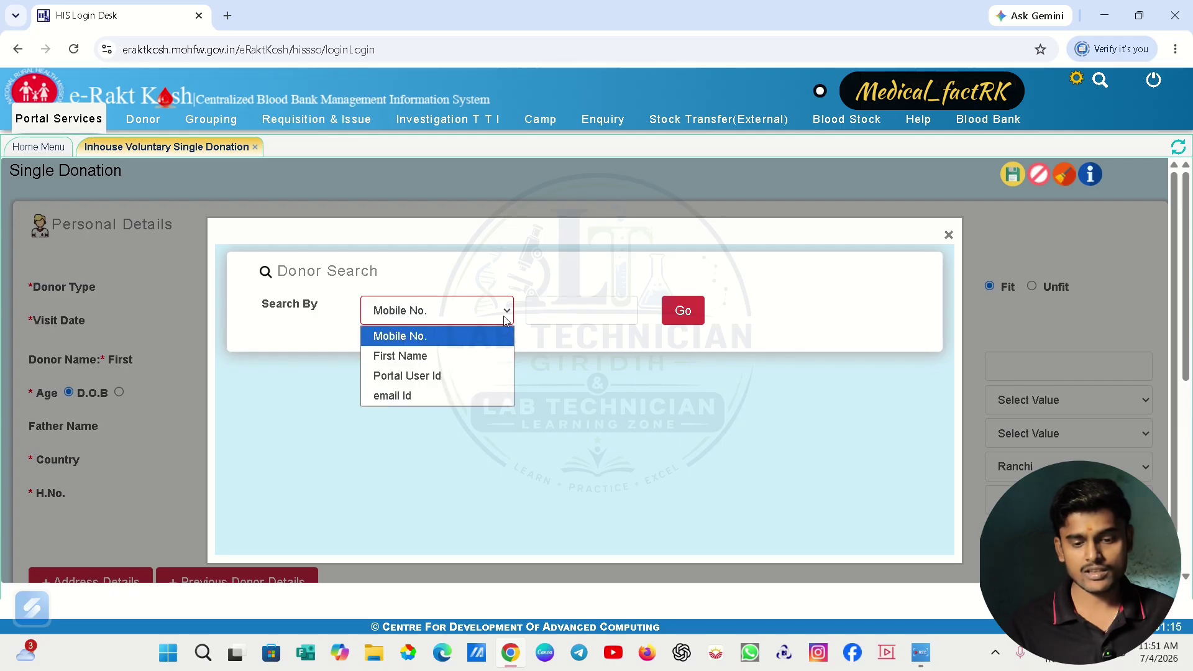
pyautogui.click(557, 312)
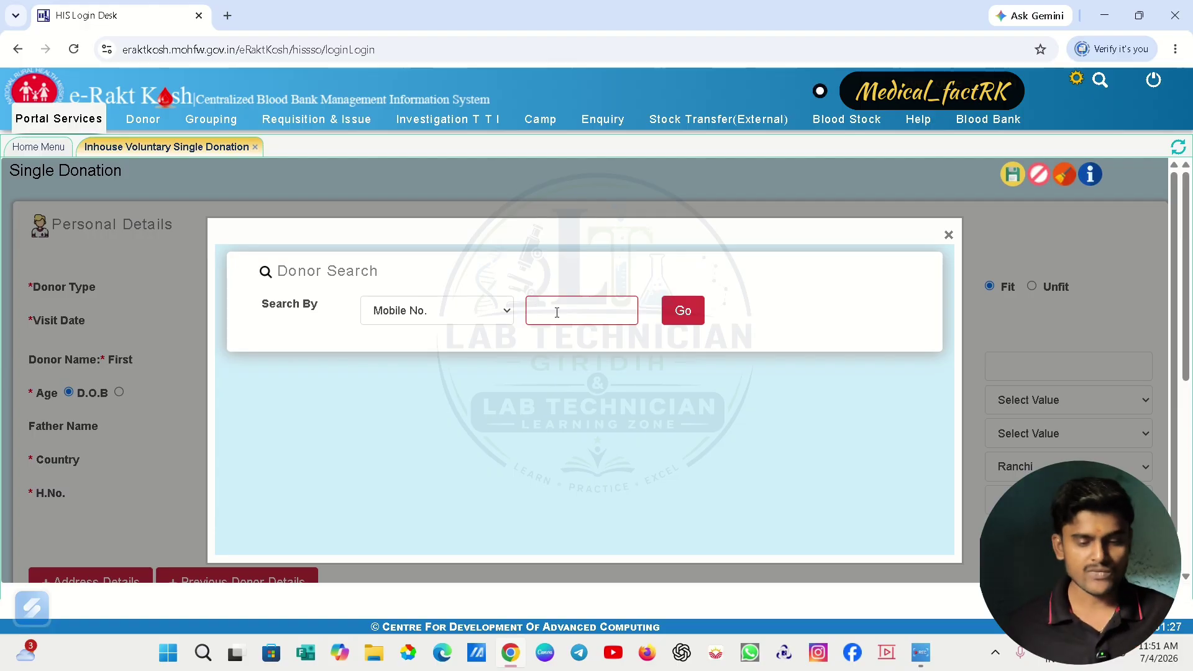
# - Dismiss the Donor Search popup, returning to the Single Donation form with Portal ticked
pyautogui.click(949, 234)
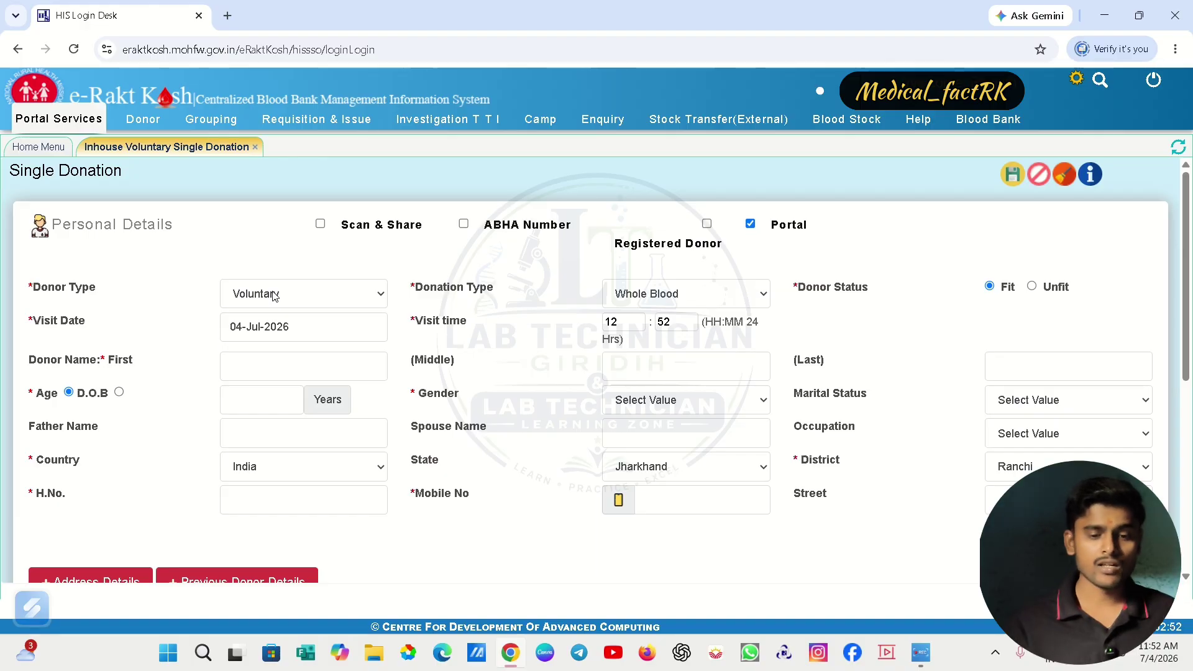
# - Show the Investigation TTI menu: Datewise Investigation, Final Validation Of Bags, NAT-TTI, Repeat Investigation
pyautogui.click(474, 122)
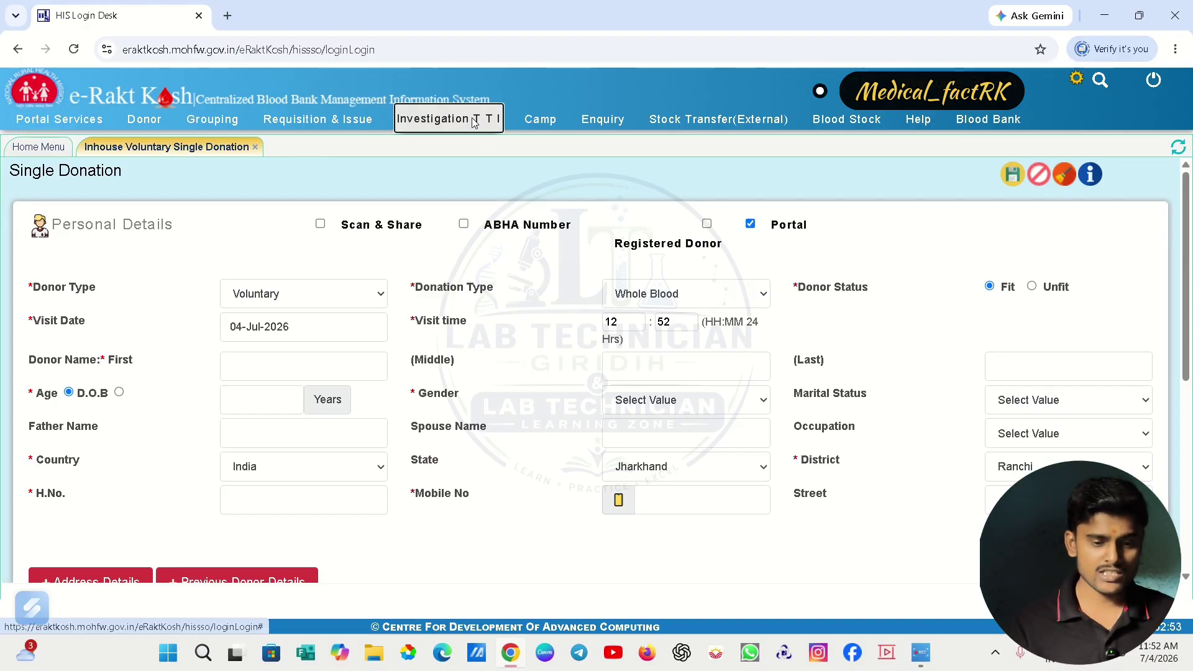